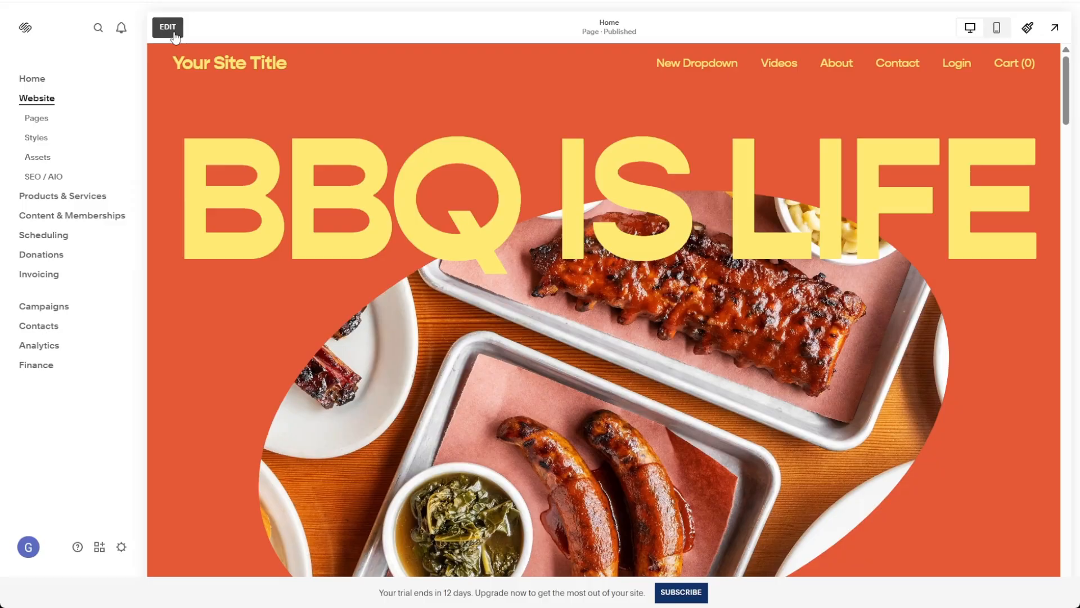
Open the Home page for editing and add a Search Field block to the blank section below the hero image.
left_click(168, 27)
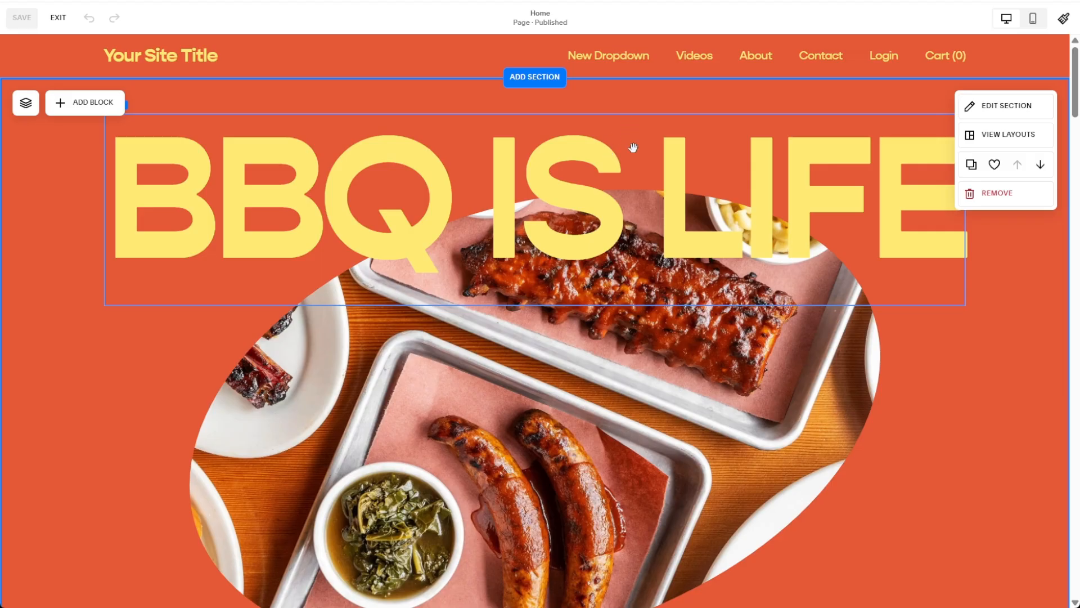
scroll(639, 163, "down", 1)
scroll(640, 163, "down", 7)
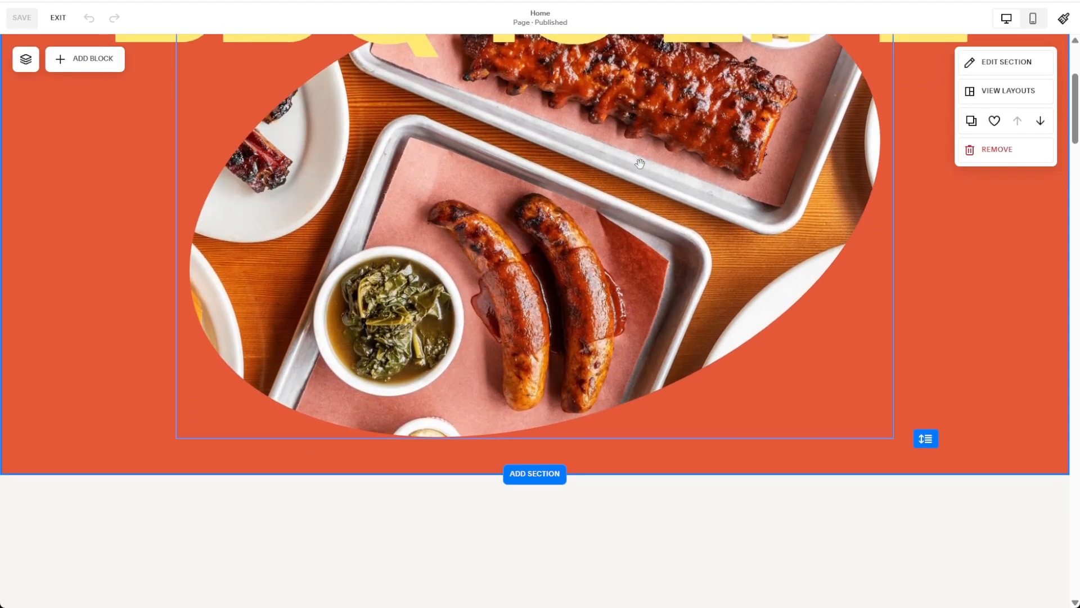
scroll(645, 187, "up", 2)
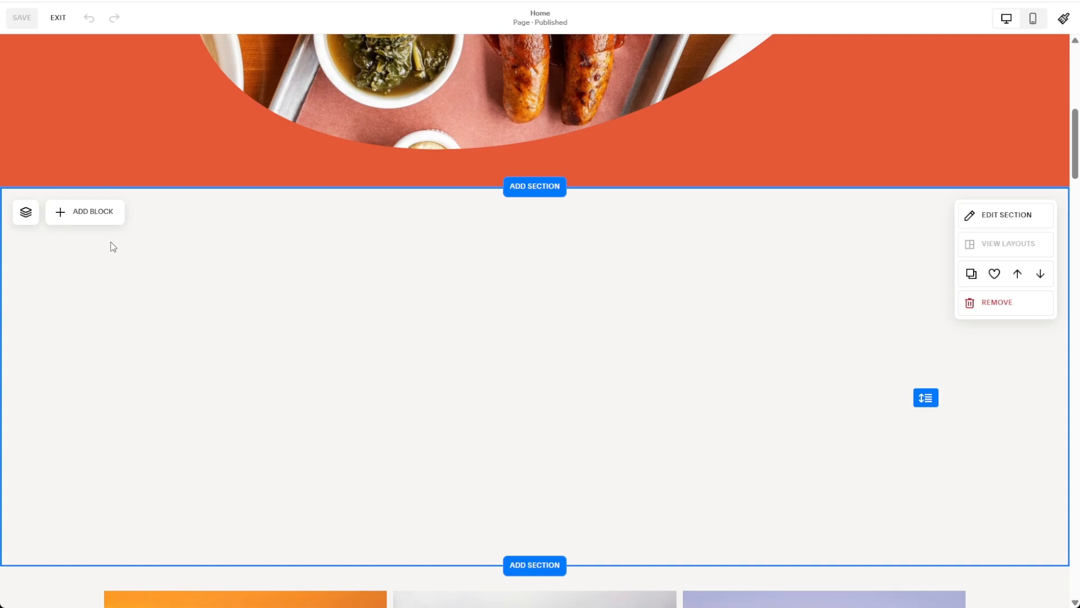
left_click(62, 214)
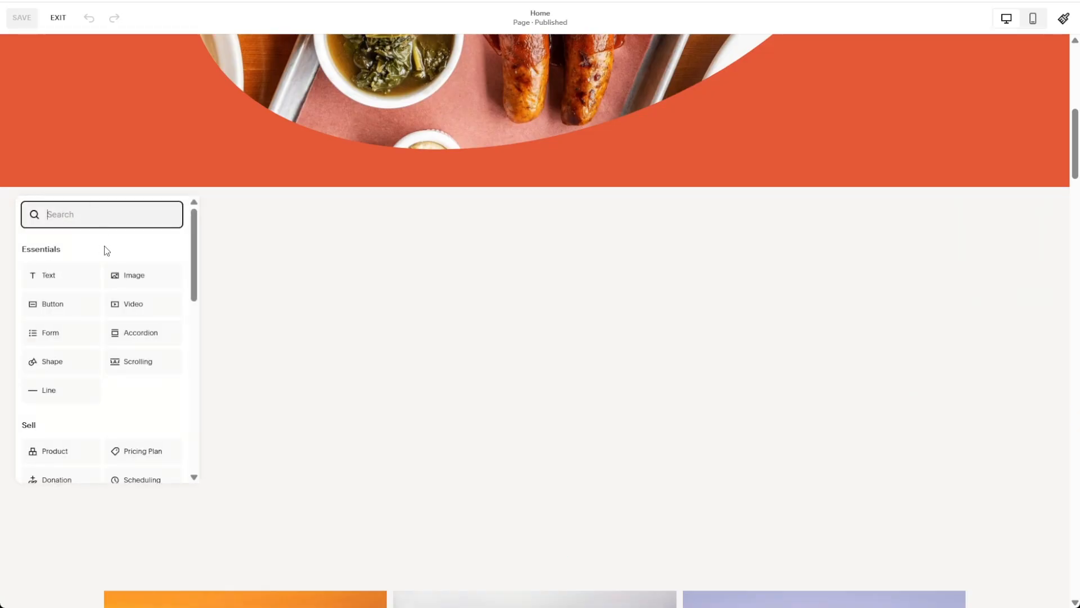
scroll(107, 251, "down", 8)
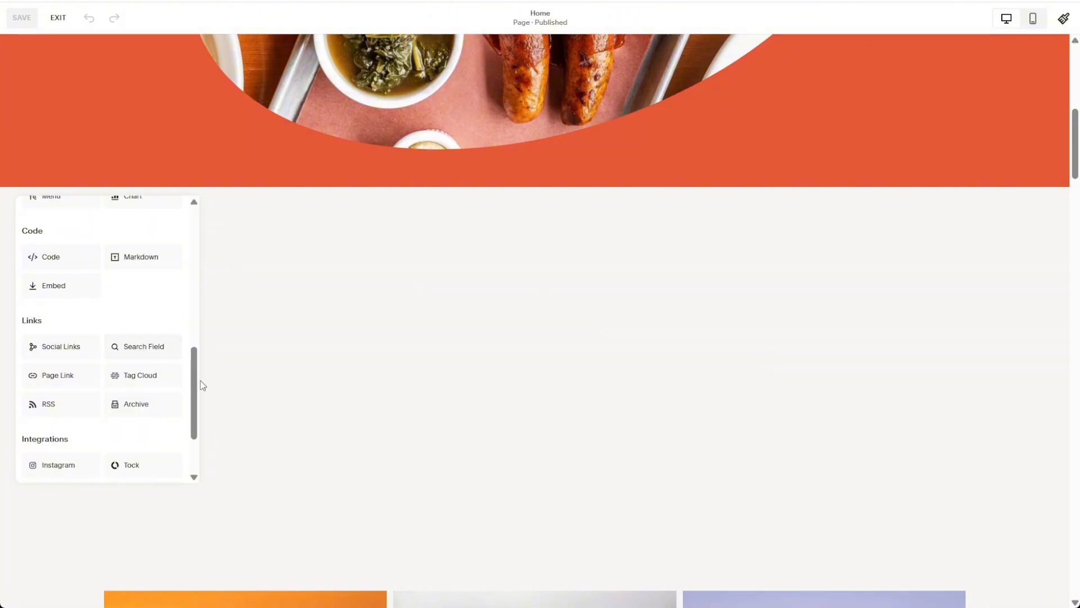
left_click_drag(195, 388, 201, 231)
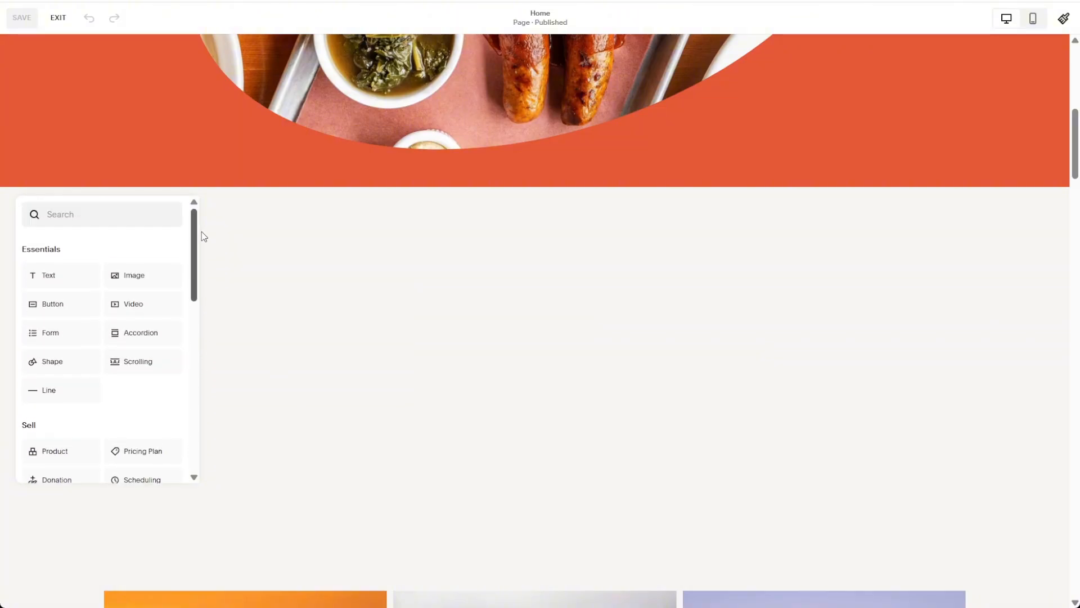
left_click(96, 219)
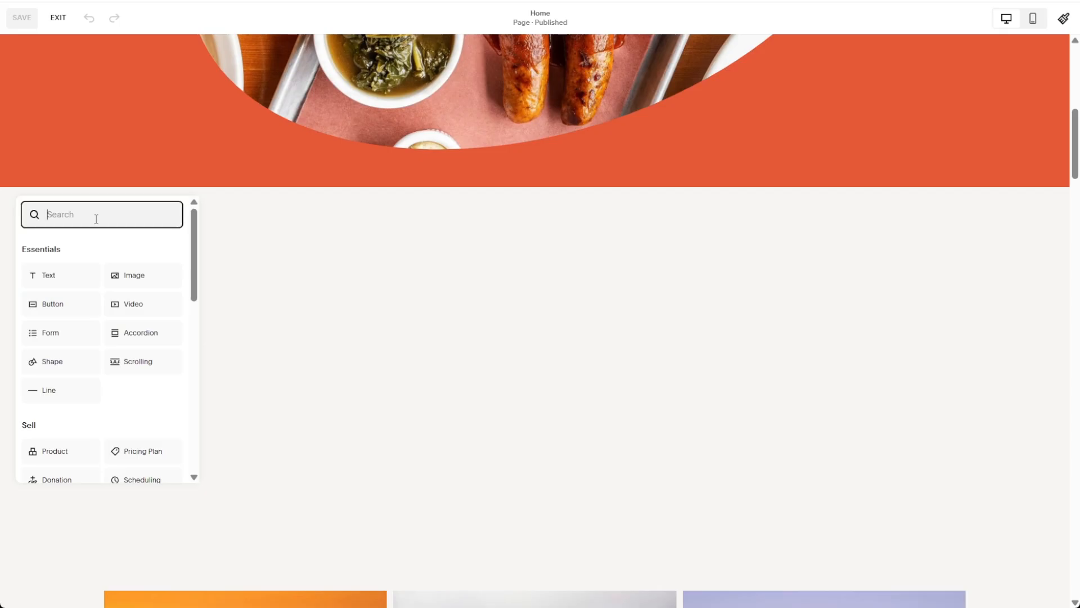
type("Search")
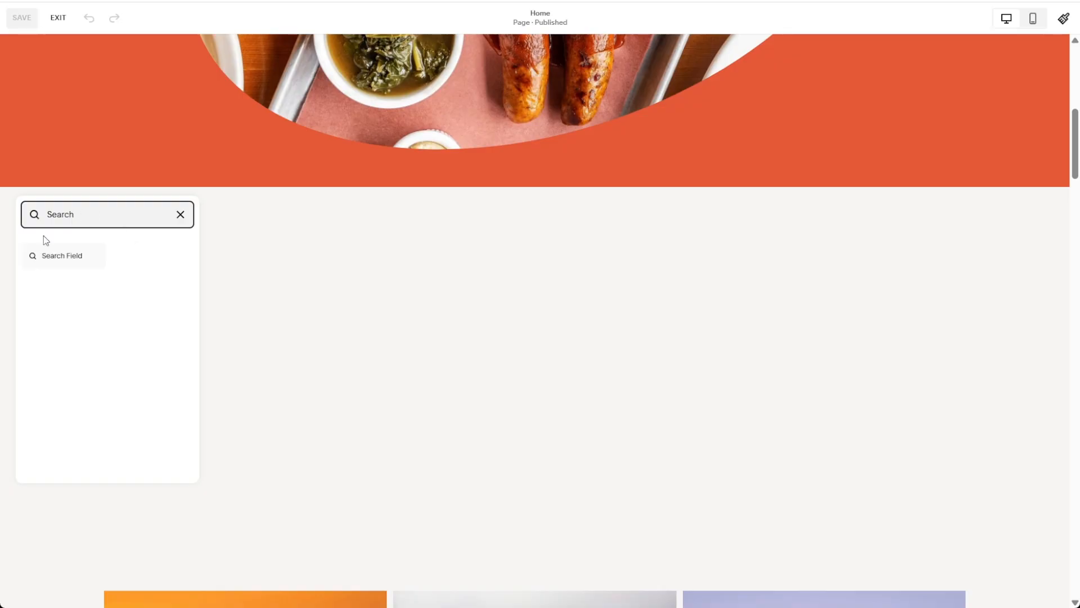
left_click(63, 257)
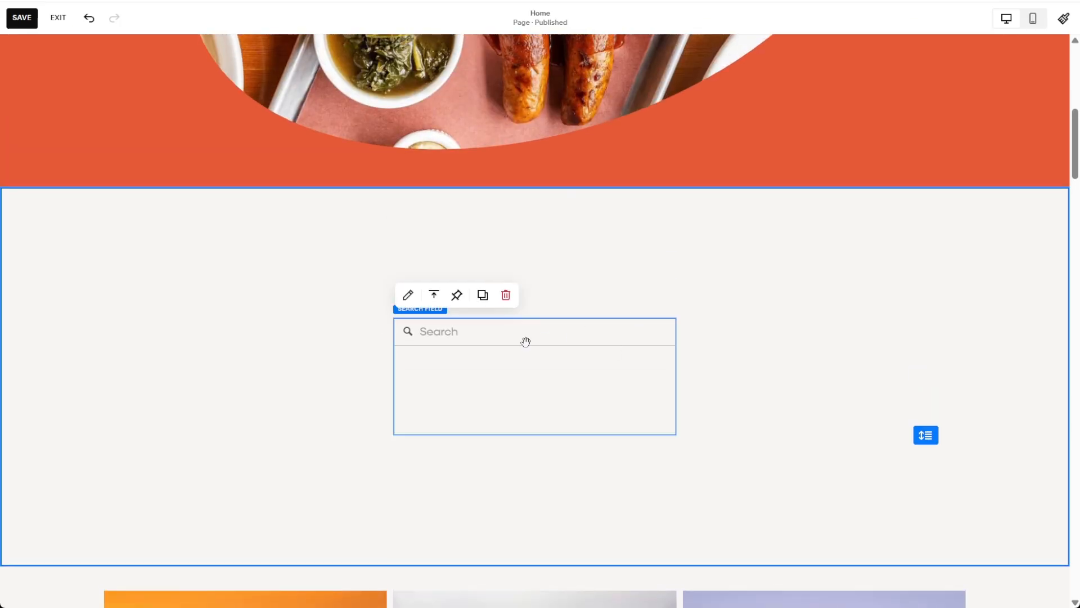
mouse_move(572, 350)
left_mouse_down()
mouse_move(290, 328)
mouse_move(431, 354)
mouse_move(579, 356)
left_mouse_up()
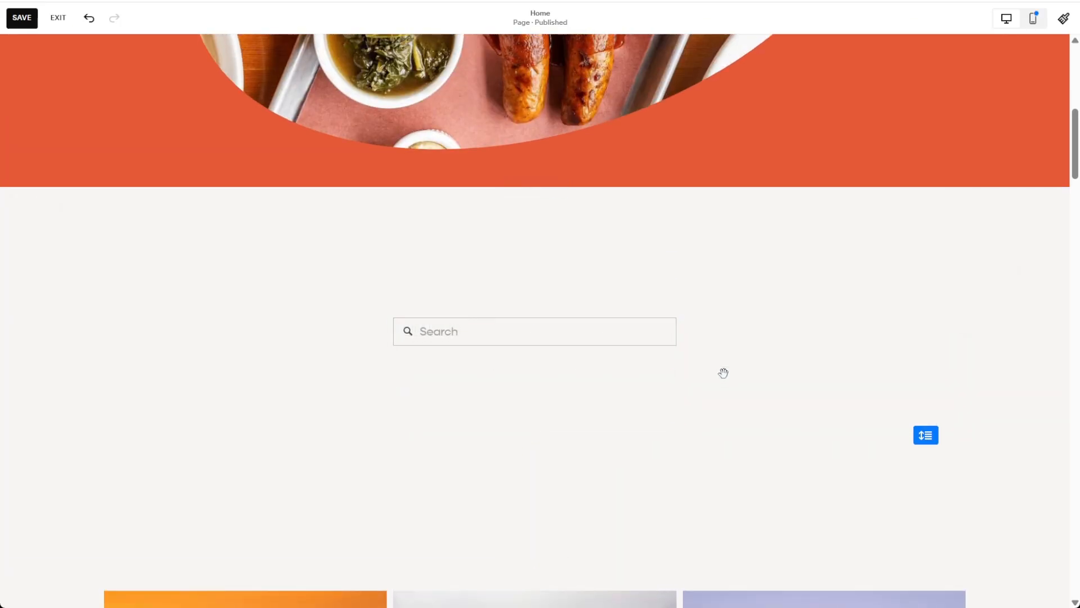
Examine the search block's display settings, including Quick Preview and the theme options.
left_click(454, 375)
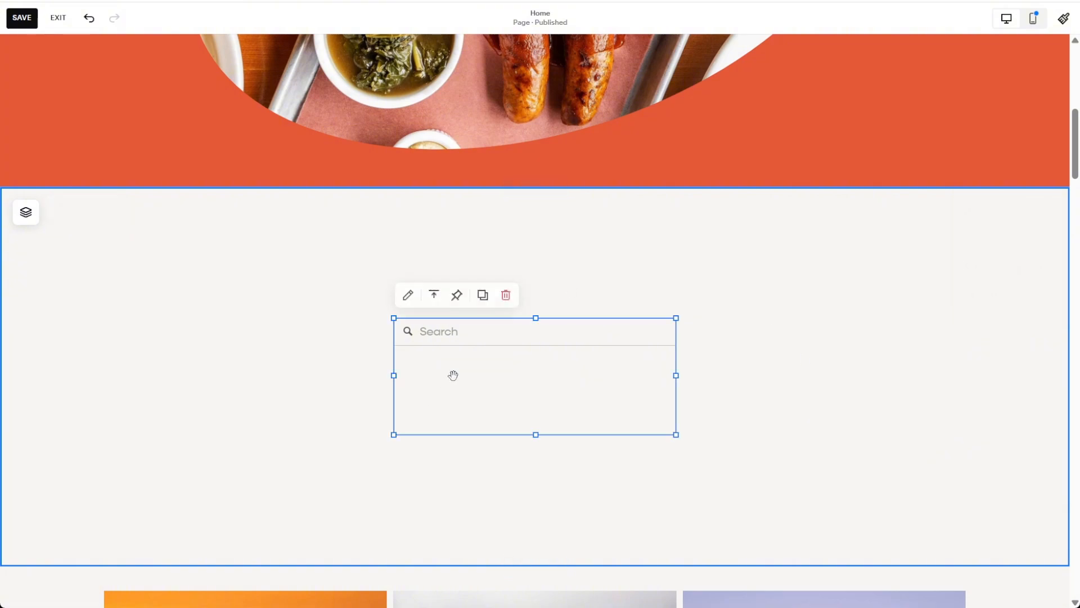
left_click(412, 303)
left_click_drag(750, 370, 775, 262)
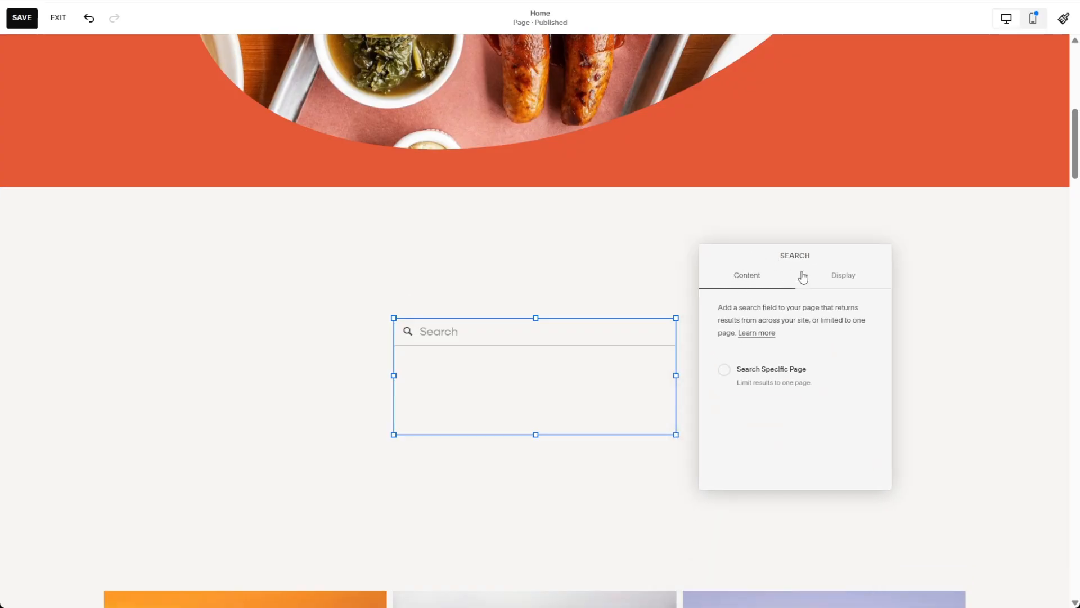
left_click(831, 275)
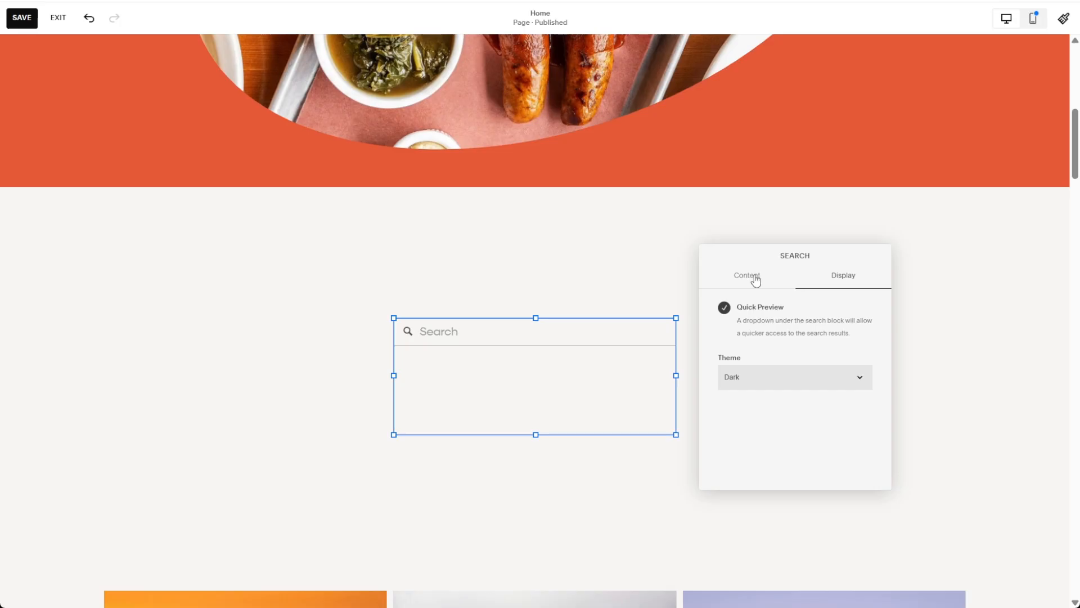
left_click(806, 410)
left_click(808, 383)
left_click(793, 403)
Turn on Search Specific Page for the search block and look through the pages it can be limited to.
left_click(751, 286)
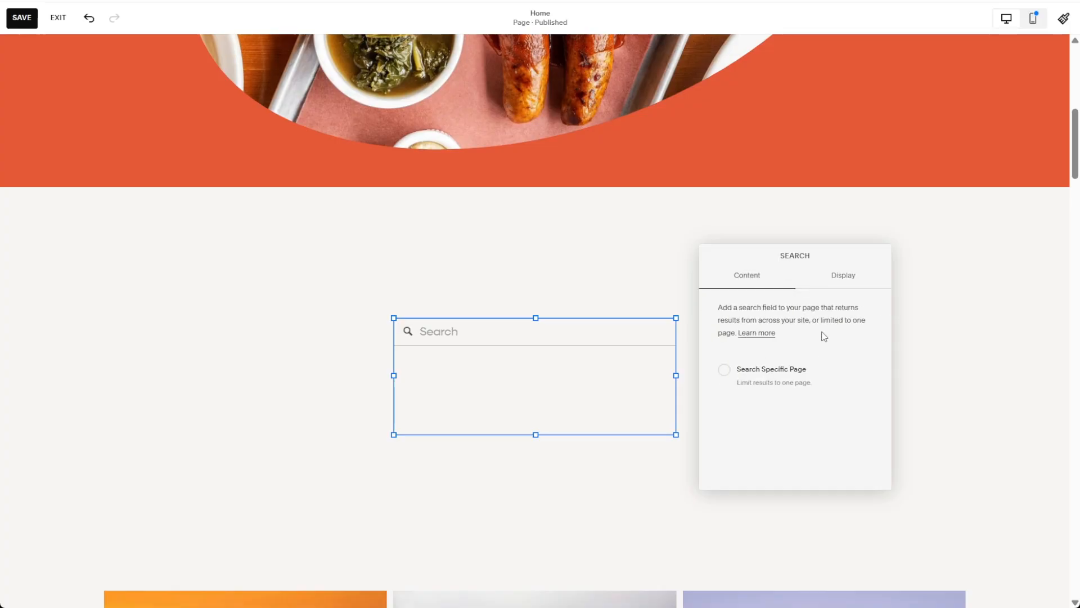
left_click(726, 372)
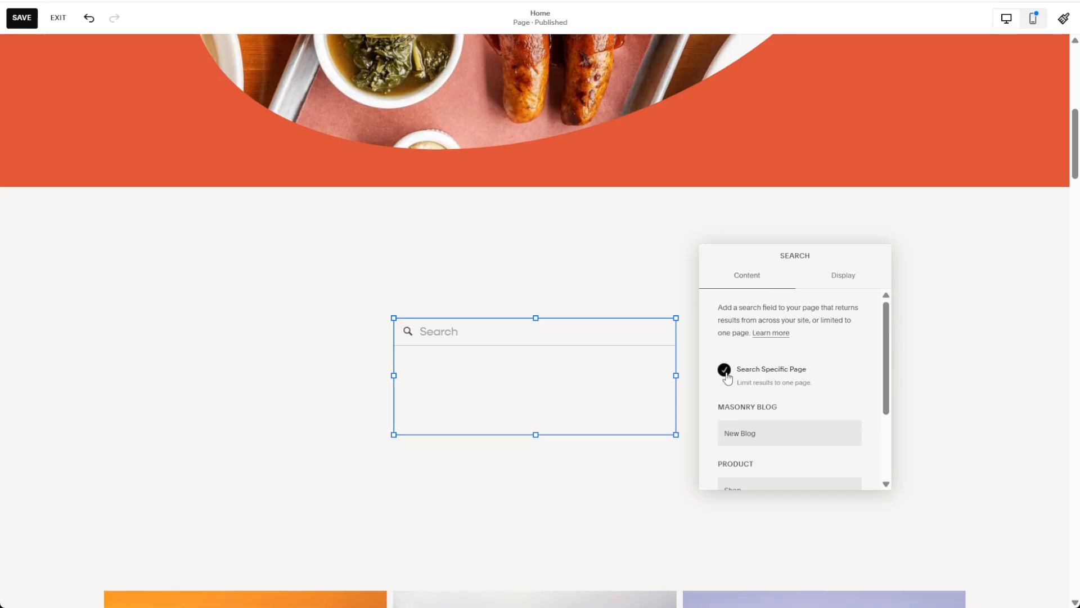
scroll(778, 387, "down", 1)
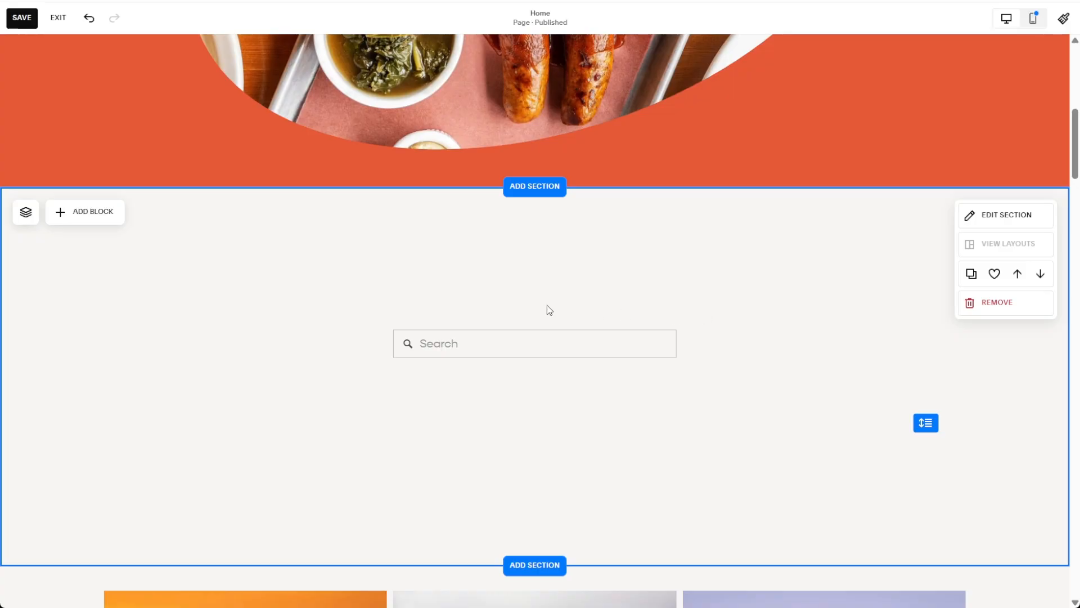
Save the Home page changes and leave editing mode.
left_click(15, 19)
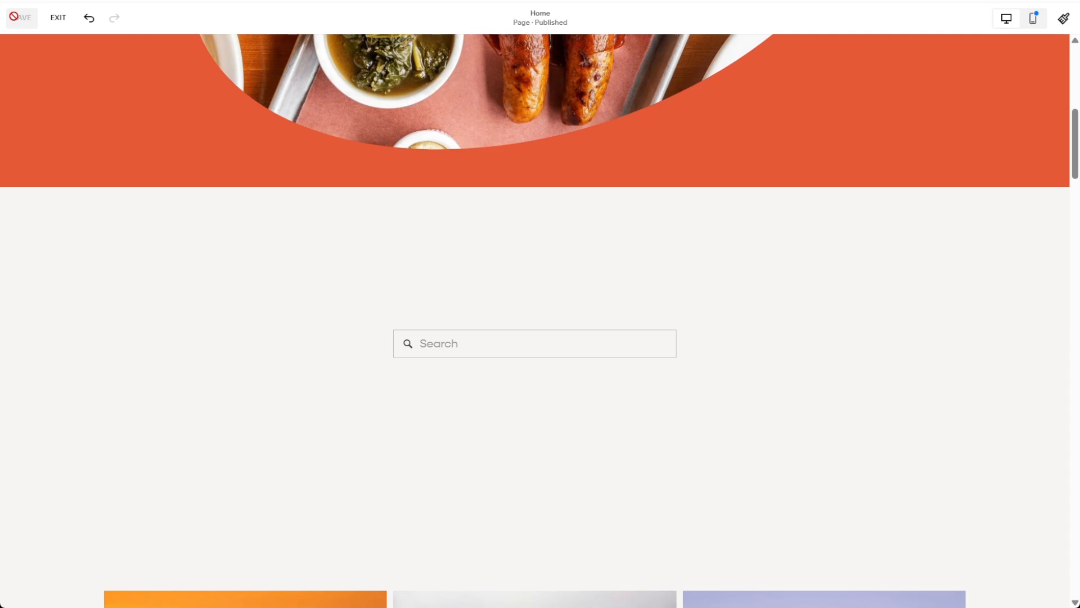
left_click(57, 26)
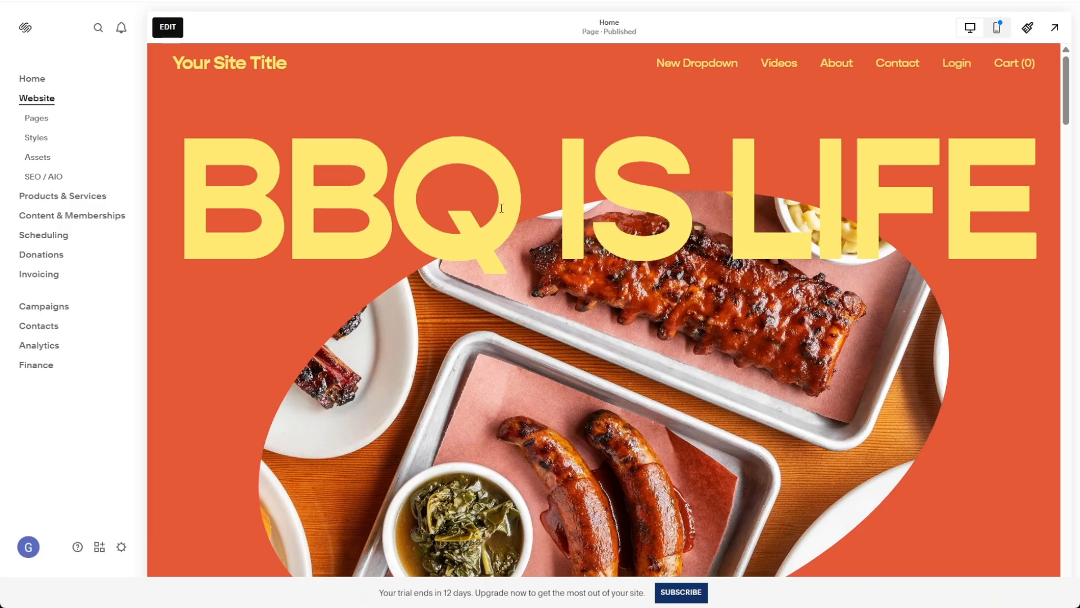
Open the site's Custom CSS editor.
left_click(37, 118)
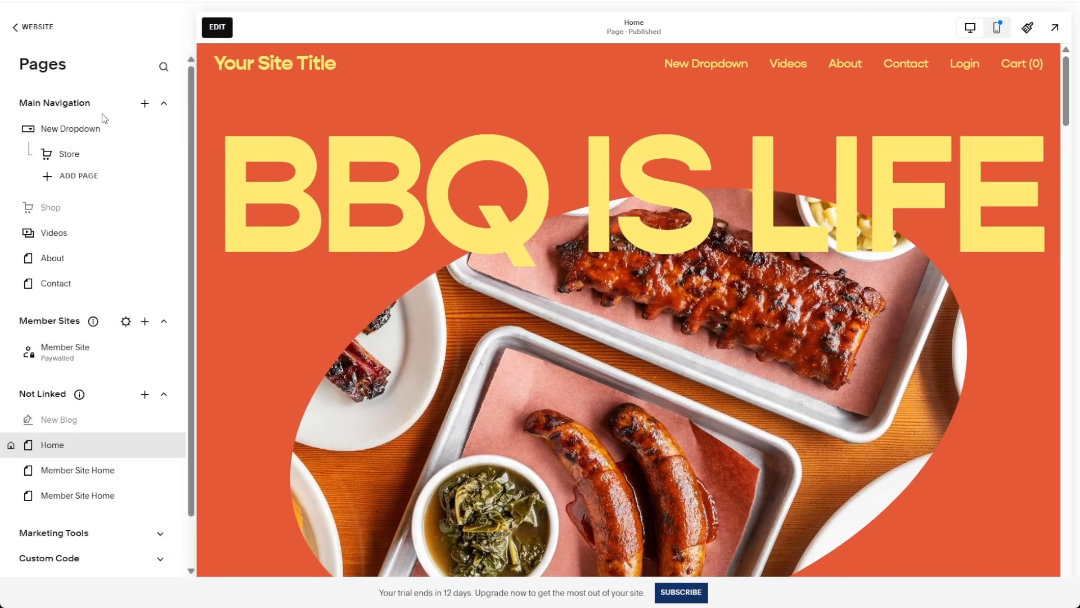
scroll(104, 119, "down", 2)
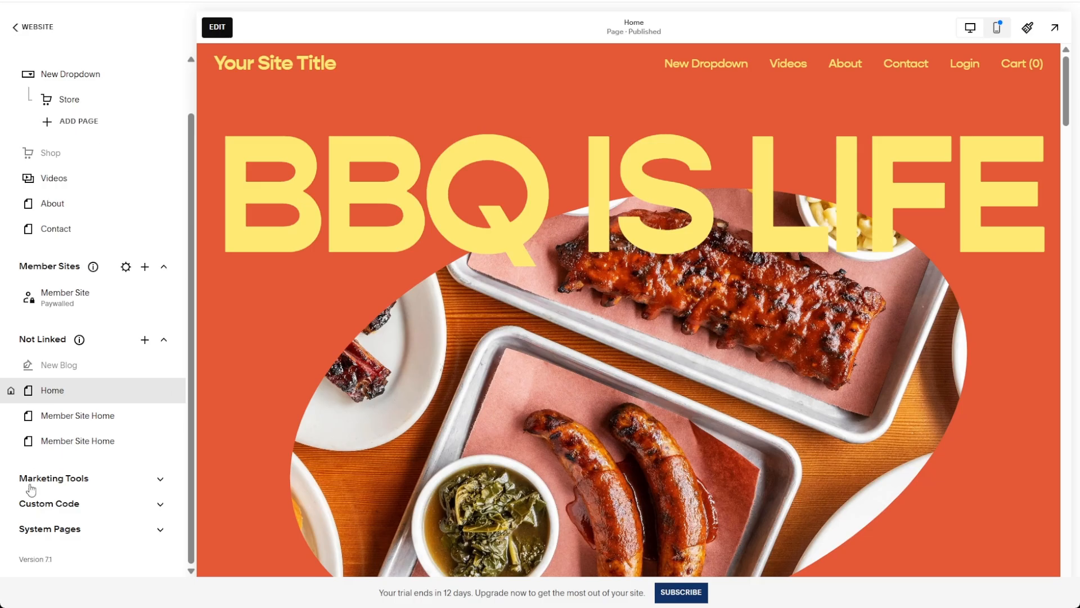
left_click(160, 509)
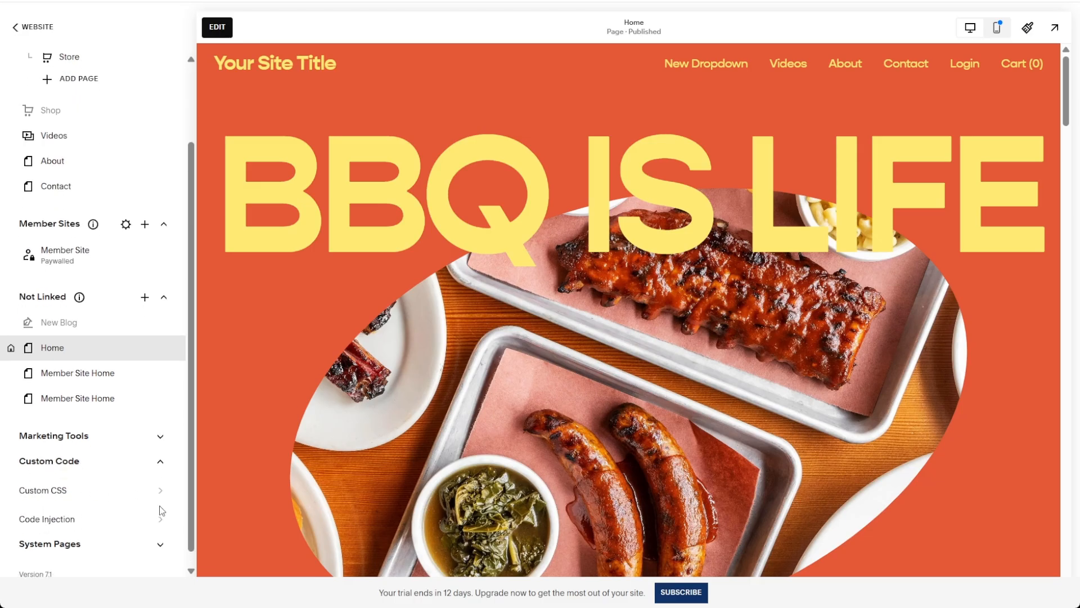
left_click(33, 493)
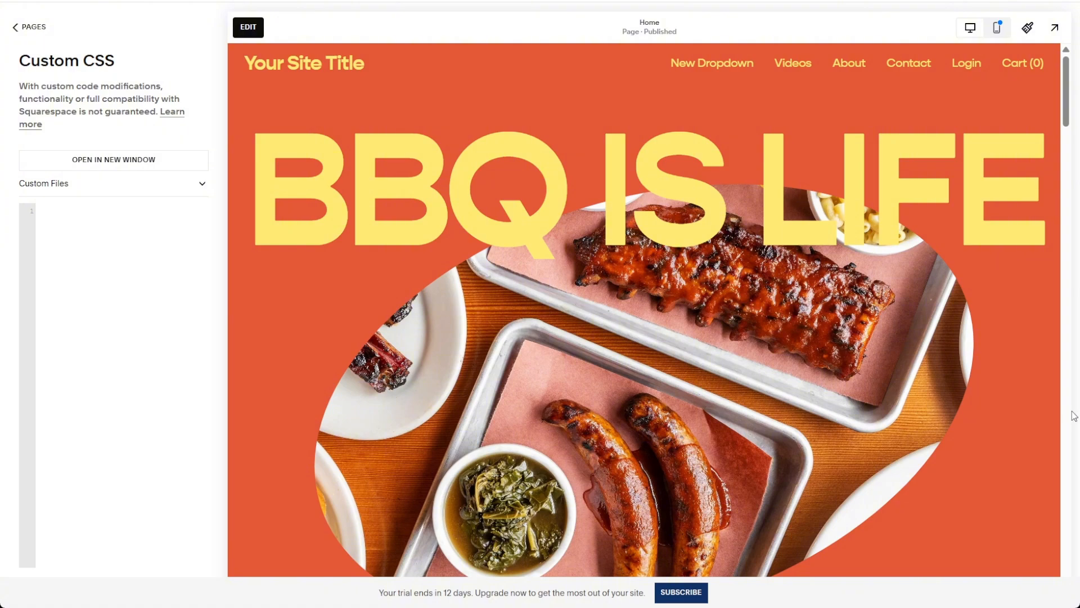
Add !important CSS for the search input (#ffffff background, 1px solid #dcdcdc border, 999px radius, 12px 18px padding, 16px #111 text), #888 placeholder and 999px button radius.
left_click(71, 210)
scroll(614, 204, "down", 10)
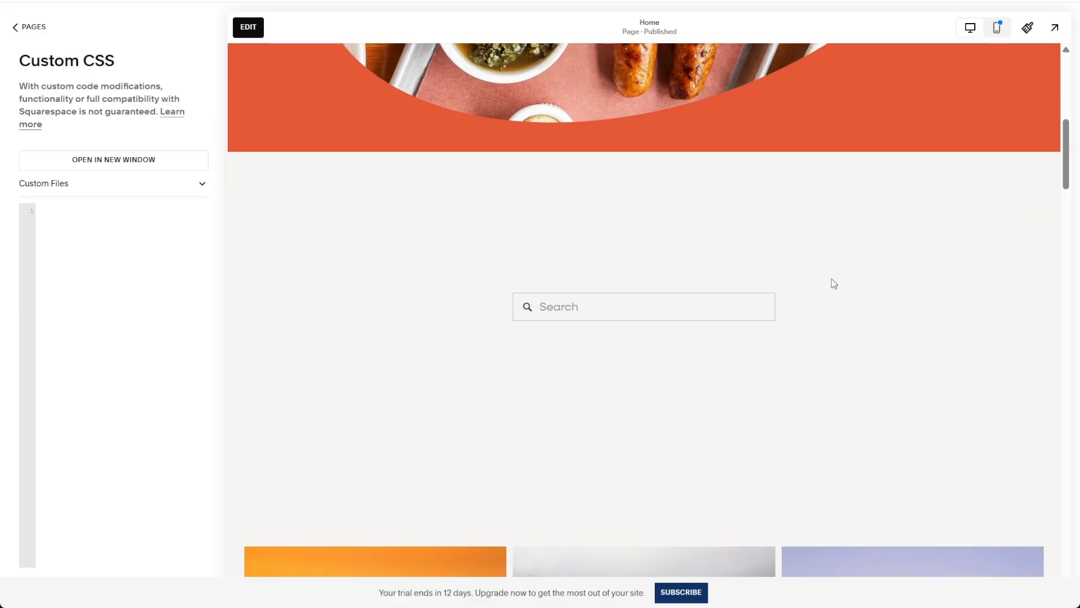
left_click(128, 214)
type("/* Search bar */ .sqs-search-ui-input, input[type=\"search\"] {   background: #ffffff !important;   border: 1px solid #dcdcdc !important;   border-radius: 999px !important;   padding: 12px 18px !important;   font-size: 16px !important;   color: #111 !important; }  /* Placeholder text */ .sqs-search-ui-input::placeholder, input[type=\"search\"]::placeholder {   color: #888 !important; }  /* Search button/icon area */ .sqs-search-ui-button {   border-radius: 999px !important; }")
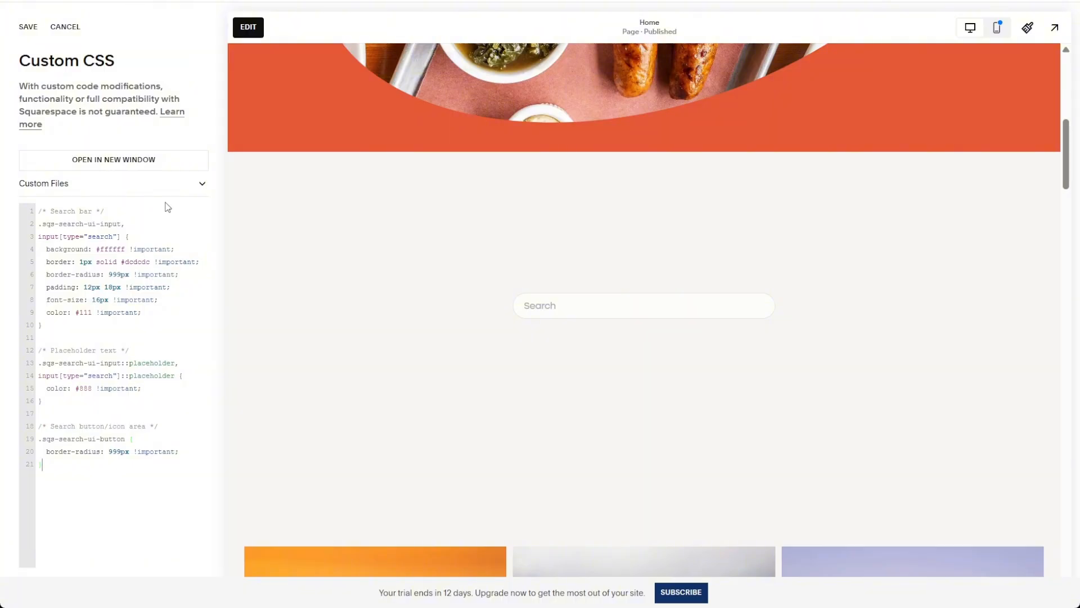
Examine the CSS comments that mark the search bar, placeholder text and search button/icon rules.
left_click_drag(105, 211, 39, 211)
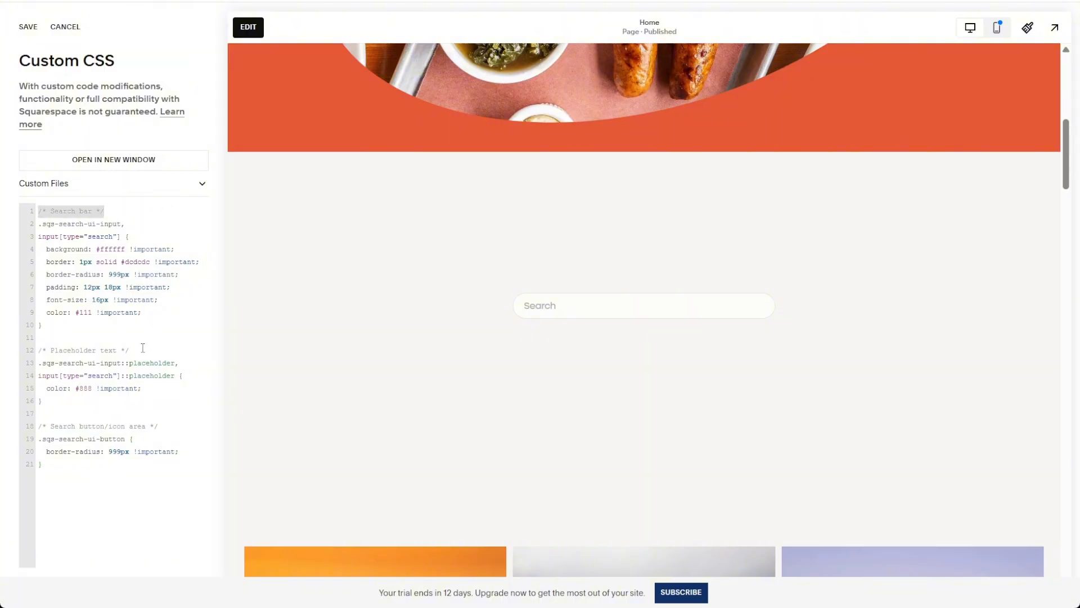
left_click_drag(147, 211, 42, 203)
left_click_drag(130, 350, 38, 350)
left_click_drag(159, 426, 28, 428)
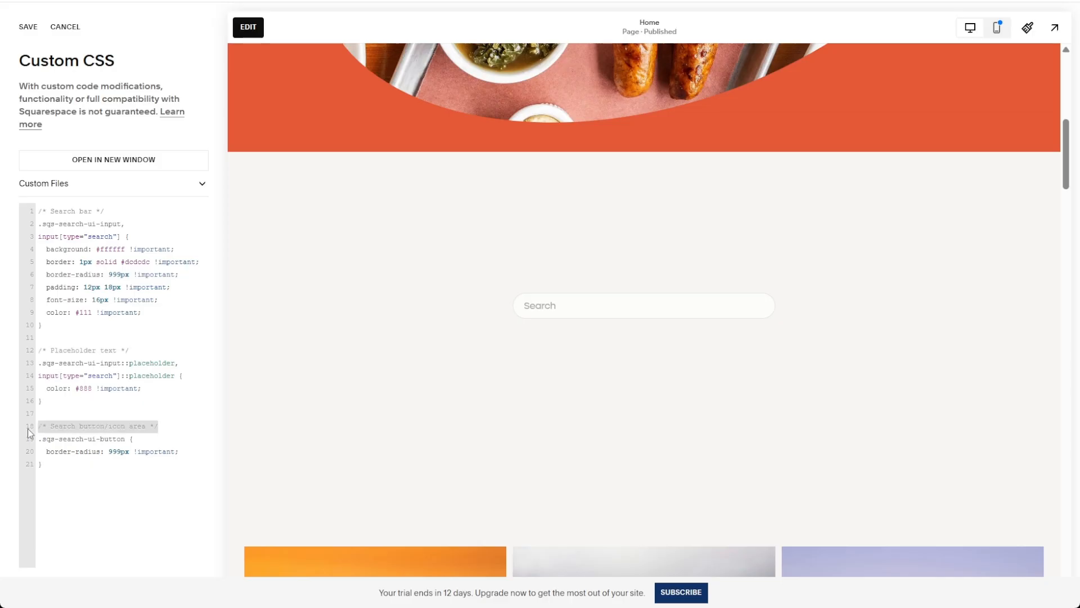
left_click(169, 349)
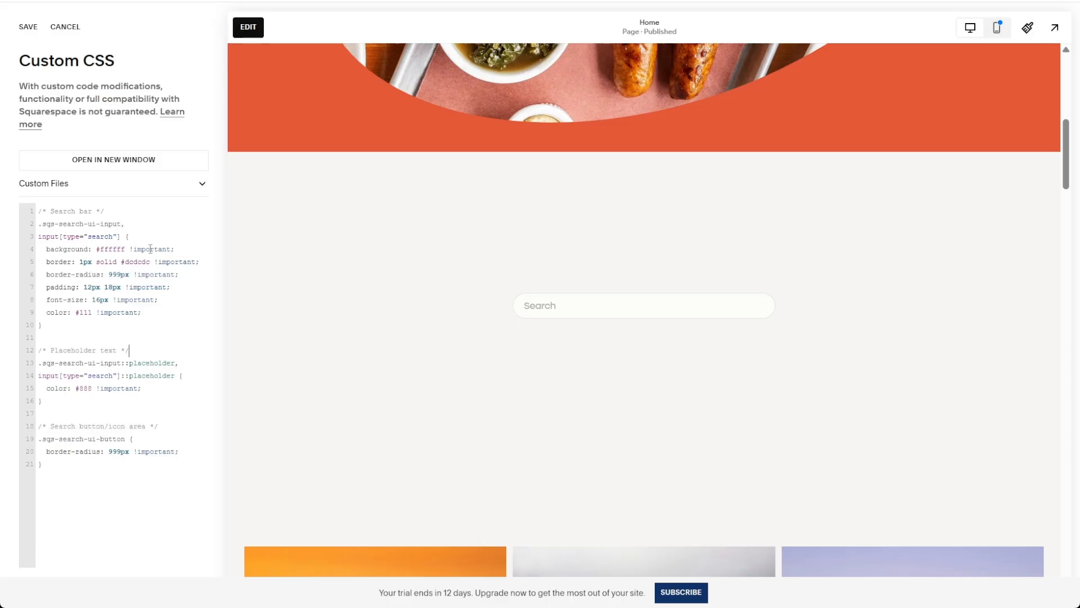
Copy the search bar's background colour value, replace it with black and try the field in the preview.
left_click_drag(87, 236, 125, 249)
left_click(95, 249)
mouse_move(94, 249)
left_mouse_down()
mouse_move(126, 251)
mouse_move(98, 251)
left_mouse_up()
key("ctrl+c")
key("BackSpace")
type("black")
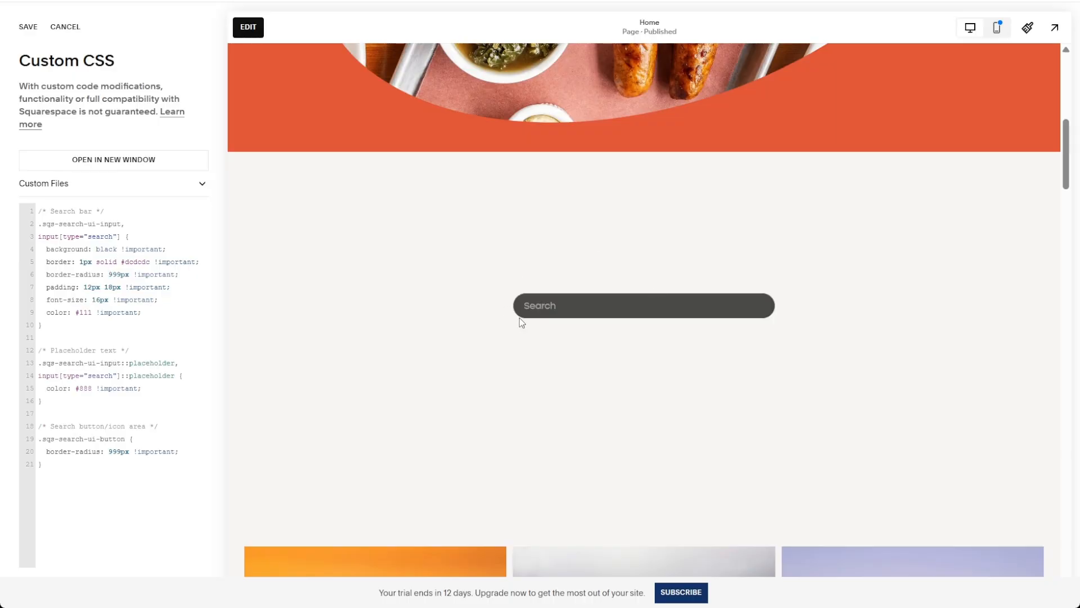
left_click(594, 306)
left_click(556, 326)
Try a blue search bar background, restore it to #ffffff and check the field in the preview.
left_click_drag(117, 249, 97, 248)
type("blue")
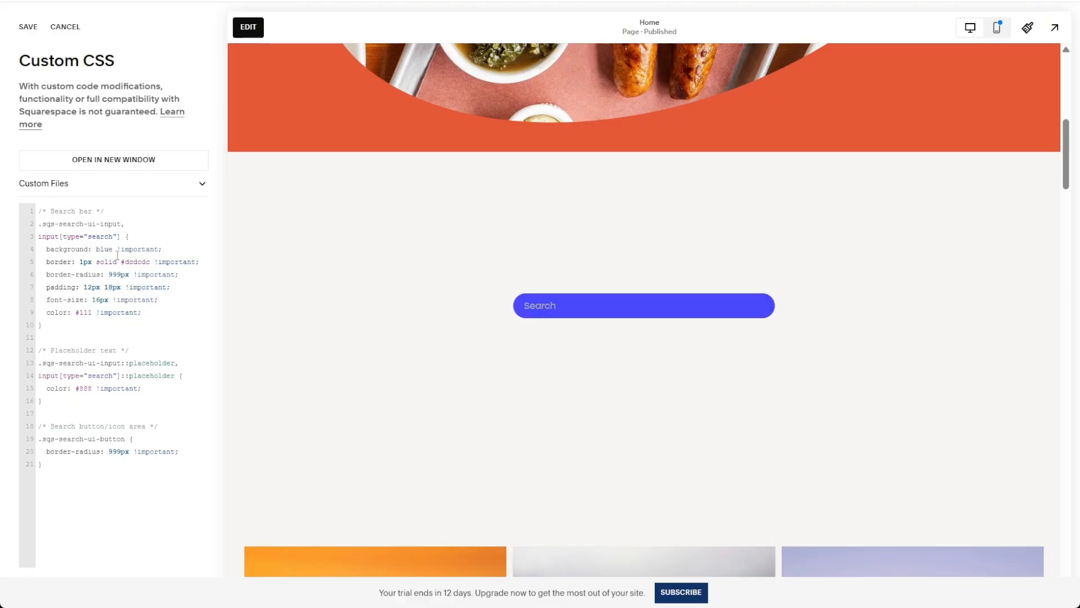
left_click_drag(116, 249, 97, 249)
key("ctrl+v")
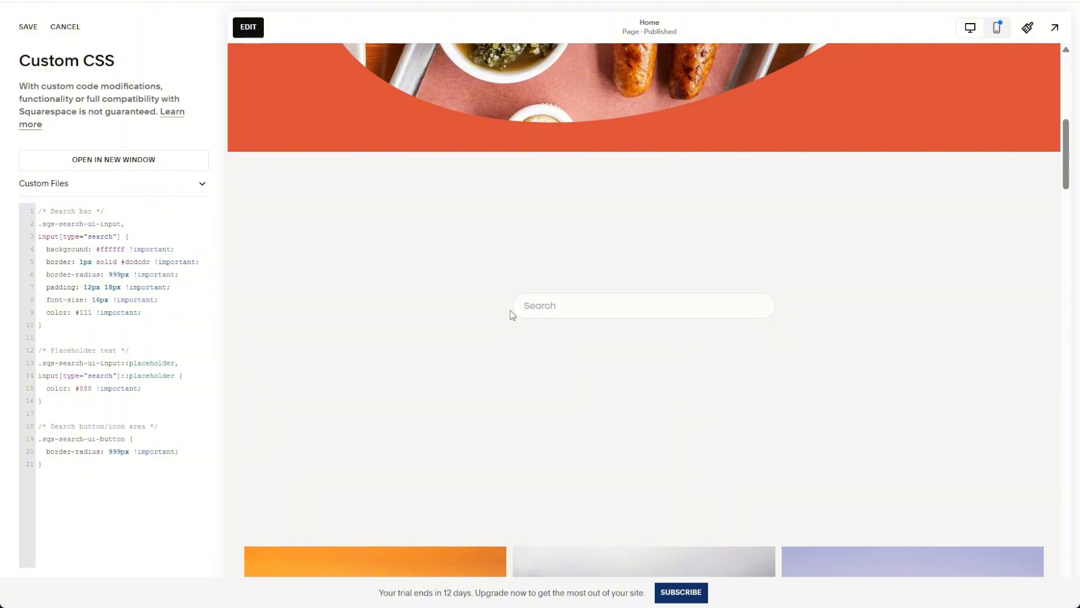
left_click(590, 306)
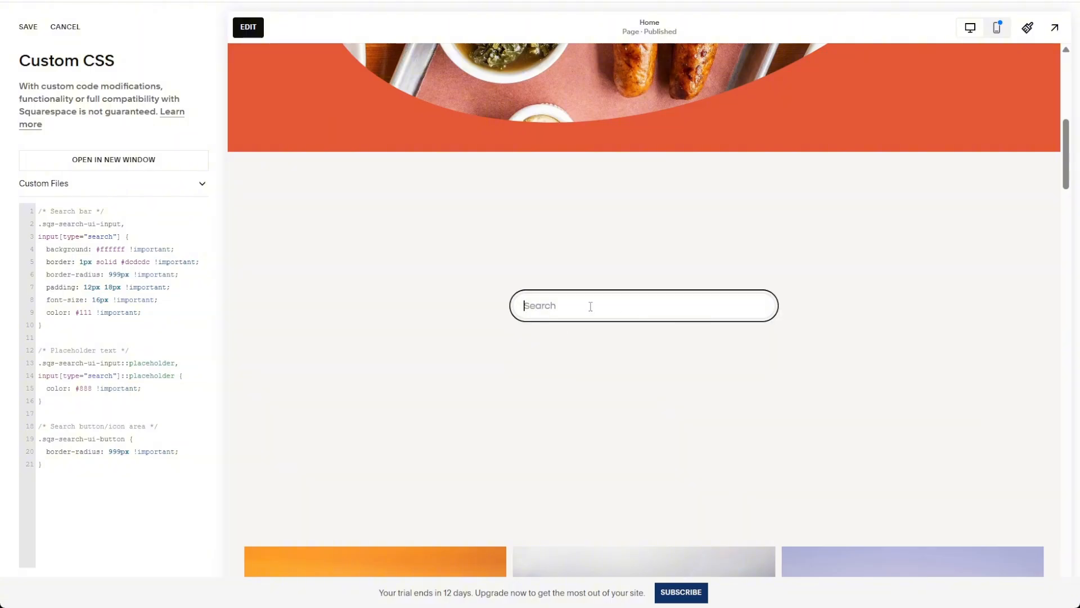
Try a 10px border width on the search bar, then restore it to 1px.
left_click(83, 261)
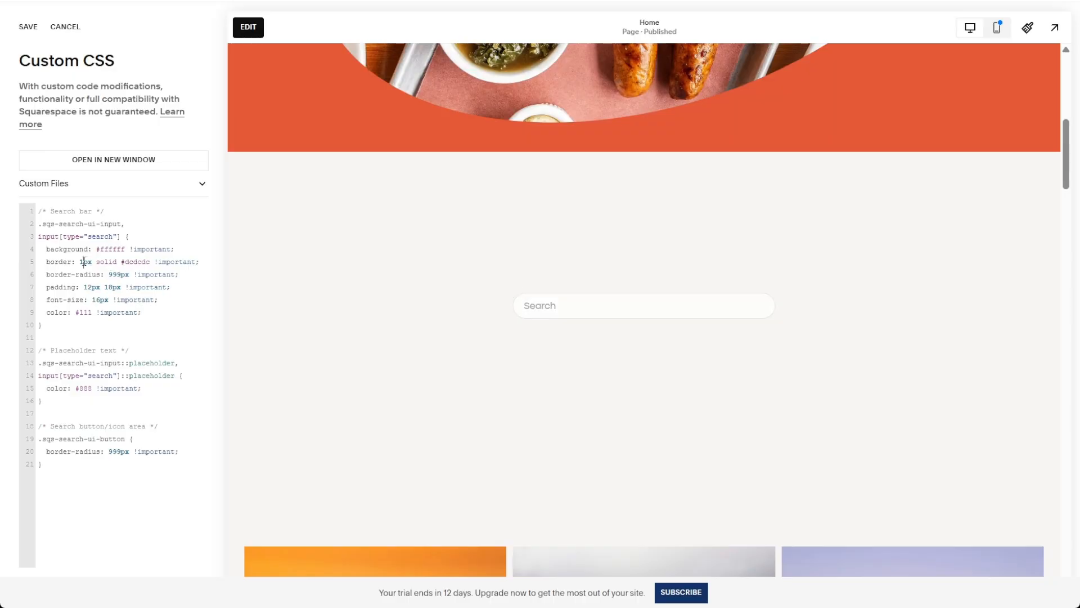
type("0")
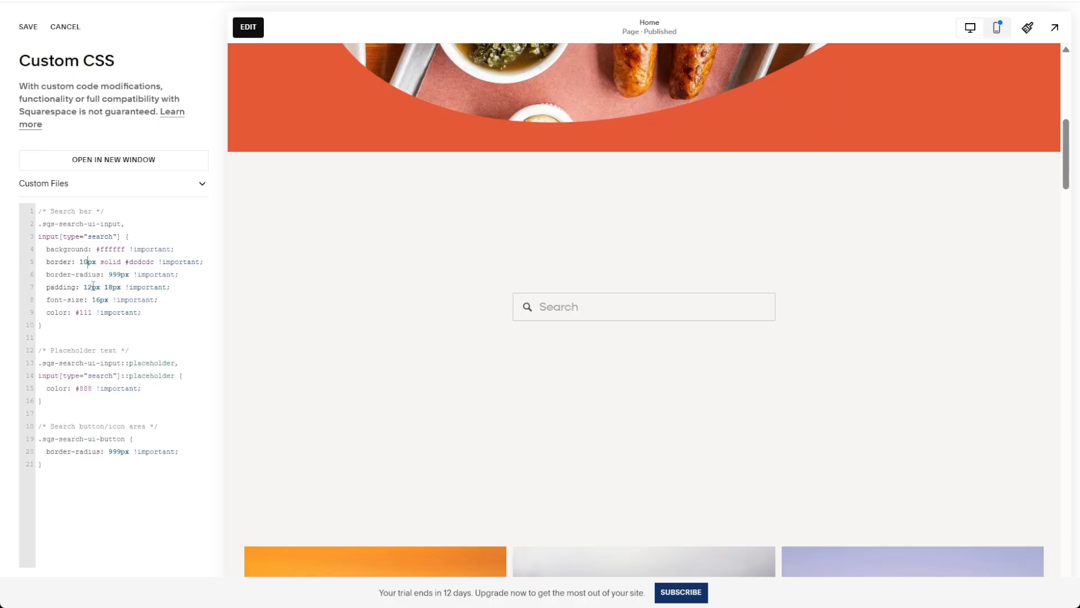
left_click(597, 294)
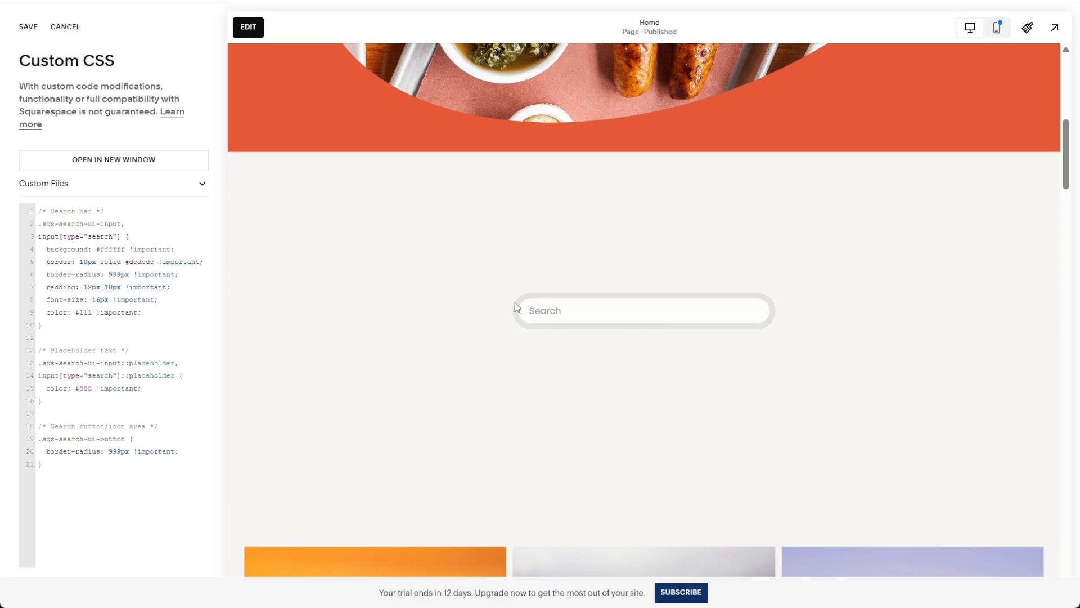
double_click(88, 262)
type("1px")
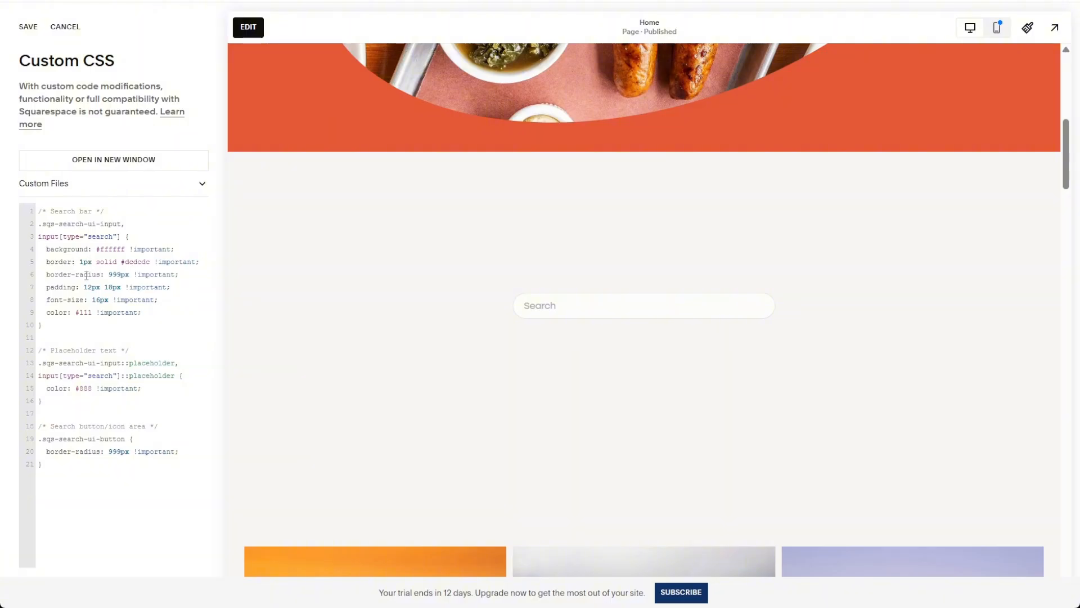
Try a 15000px border radius on the search bar, cut its border-radius and padding lines, then undo these edits.
left_click_drag(121, 274, 110, 277)
type("15000")
key("ctrl+x")
key("ctrl+x")
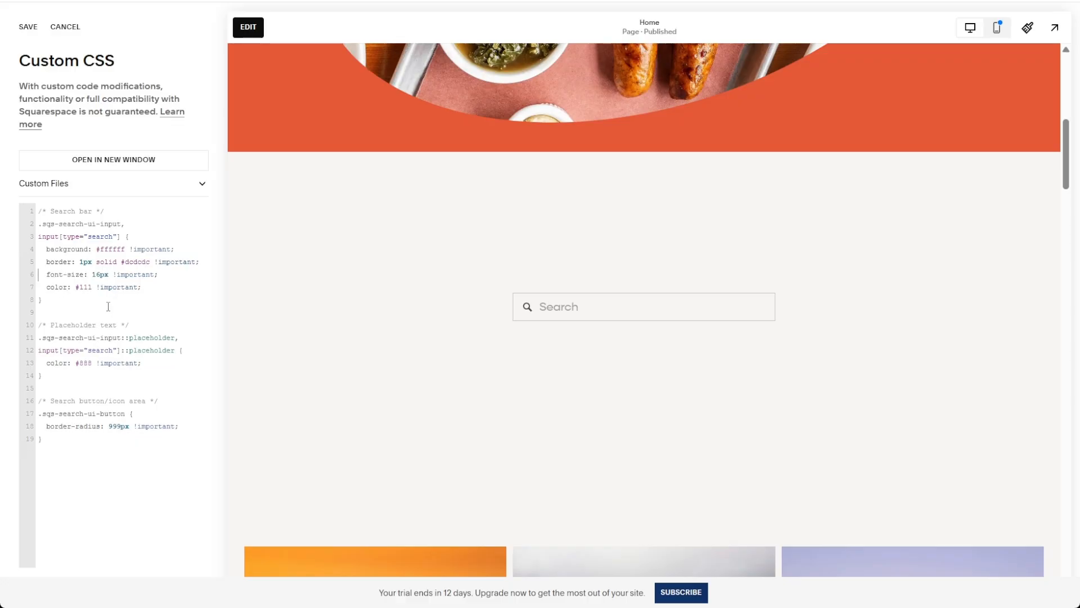
key("ctrl+z")
key("ctrl+z")
key("ctrl+z")
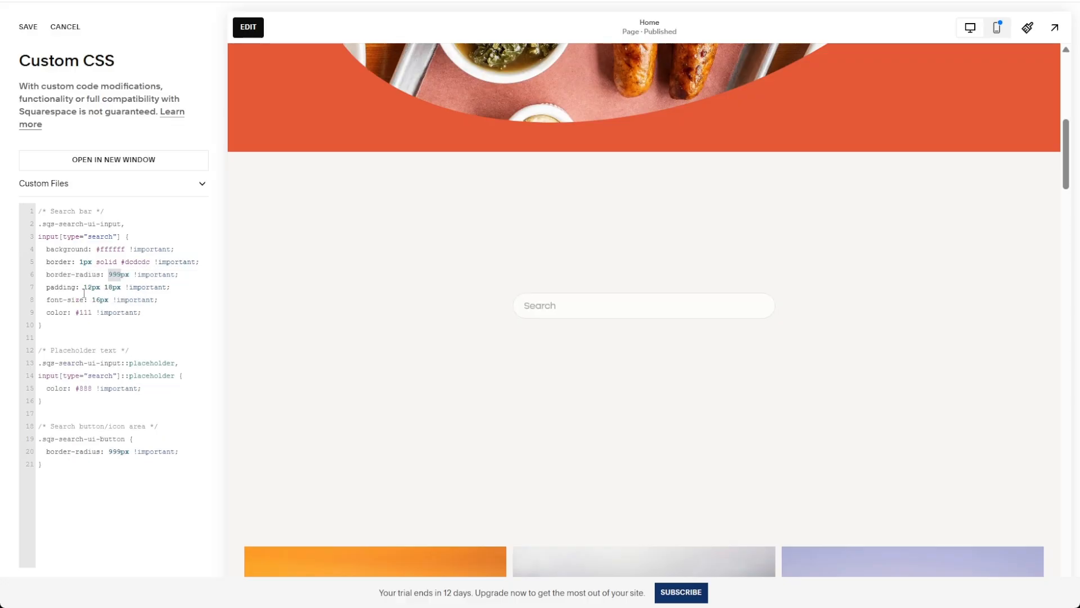
Try 20px 20px padding on the search bar, then undo back to 12px 18px.
left_click(85, 287)
key("BackSpace")
key("BackSpace")
type("20")
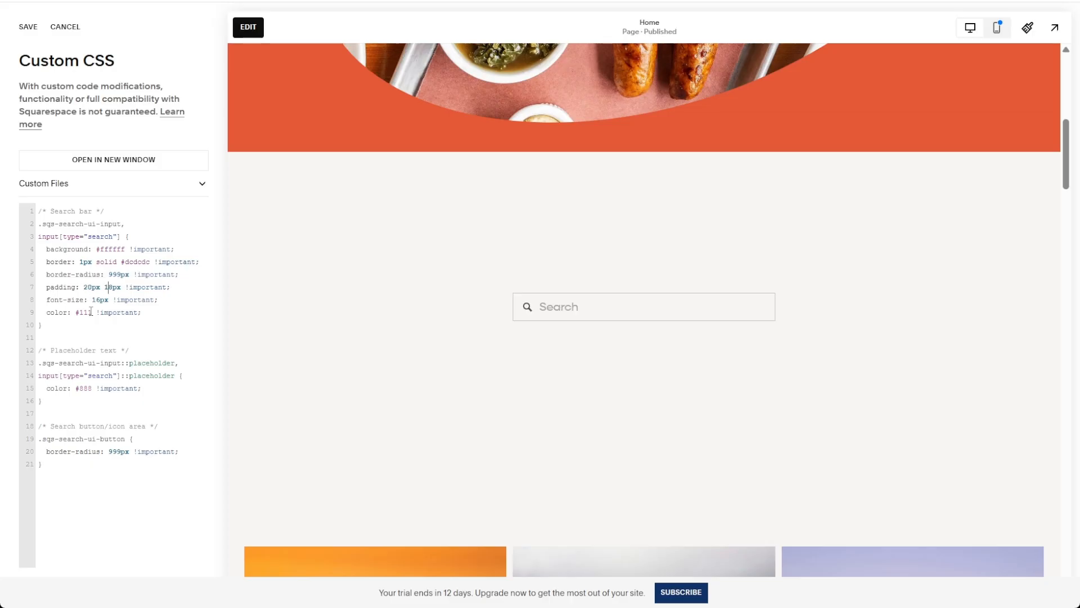
key("Right")
key("BackSpace")
key("BackSpace")
type("20")
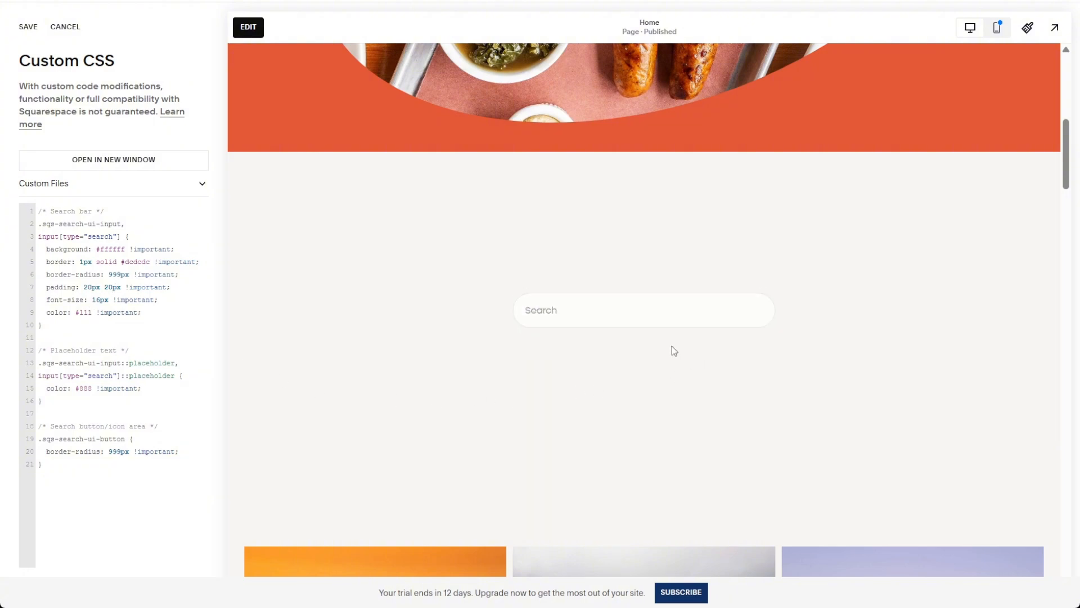
key("ctrl+z")
key("ctrl+z")
key("ctrl+z")
key("ctrl+z")
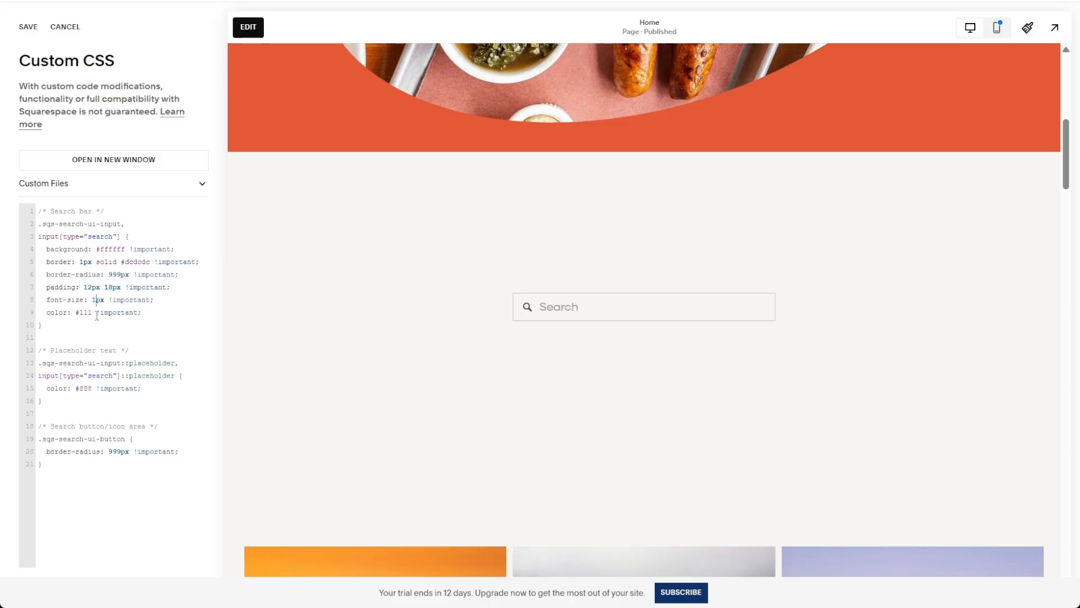
Set the search bar's font size to 20px and try the field in the preview.
key("BackSpace")
key("BackSpace")
type("20")
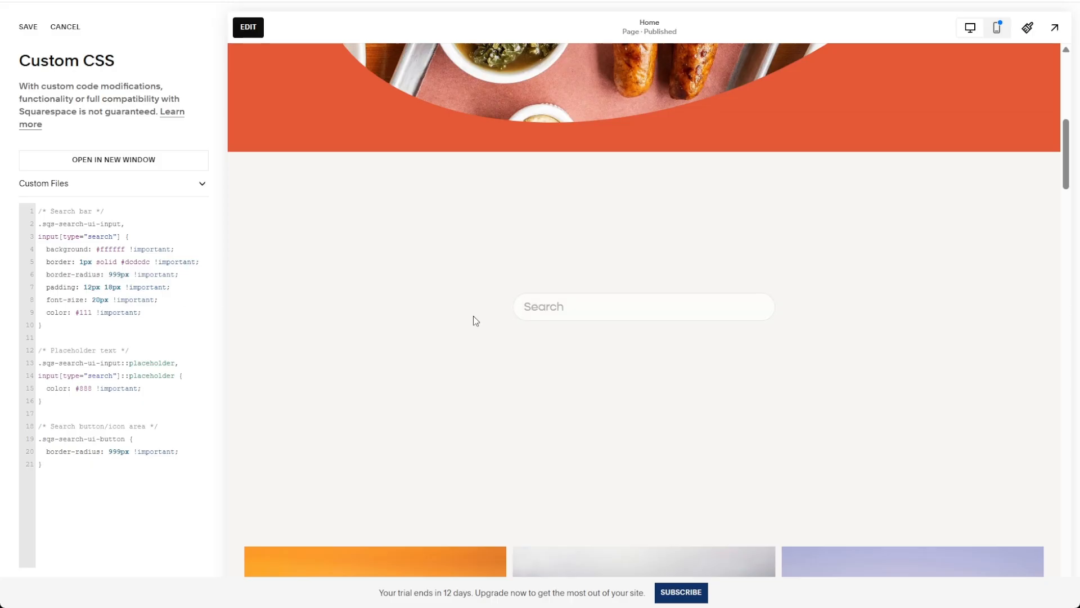
left_click(578, 314)
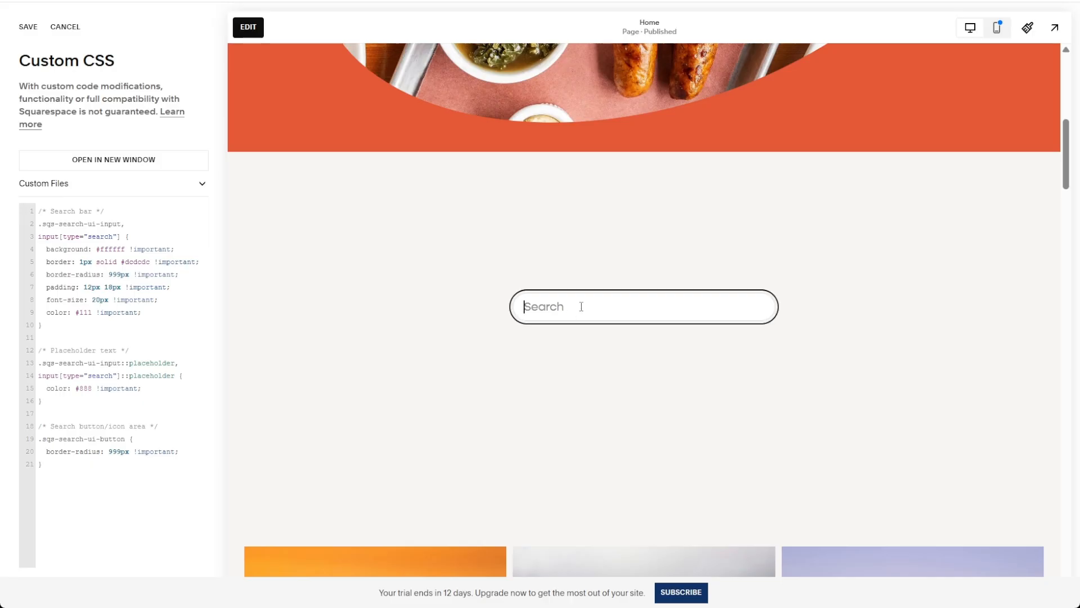
left_click(333, 318)
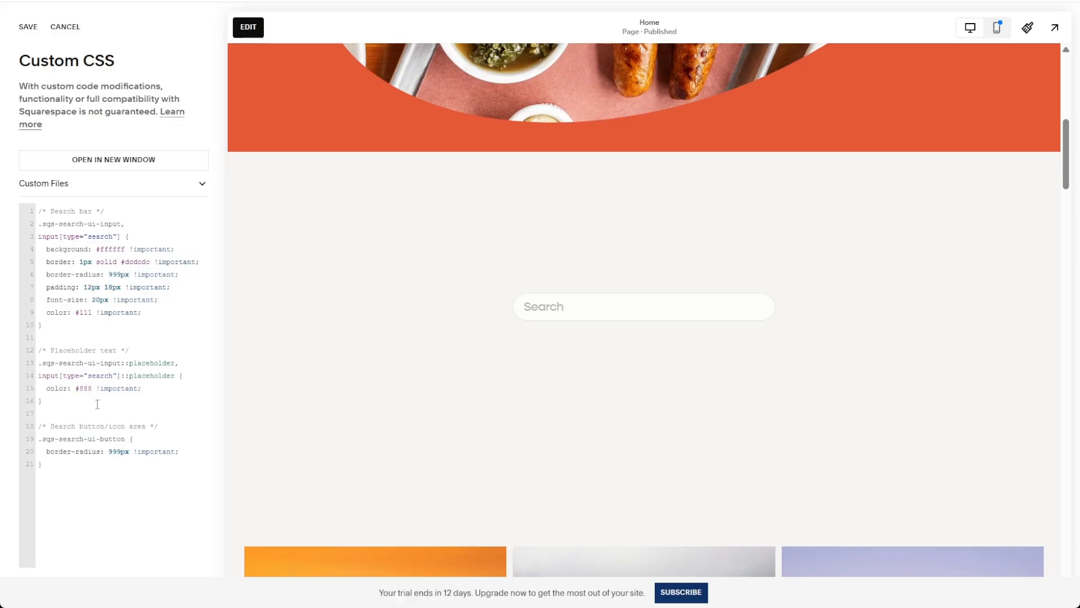
Try white and then blue as the placeholder text colour.
left_click_drag(91, 388, 72, 392)
key("BackSpace")
type("white")
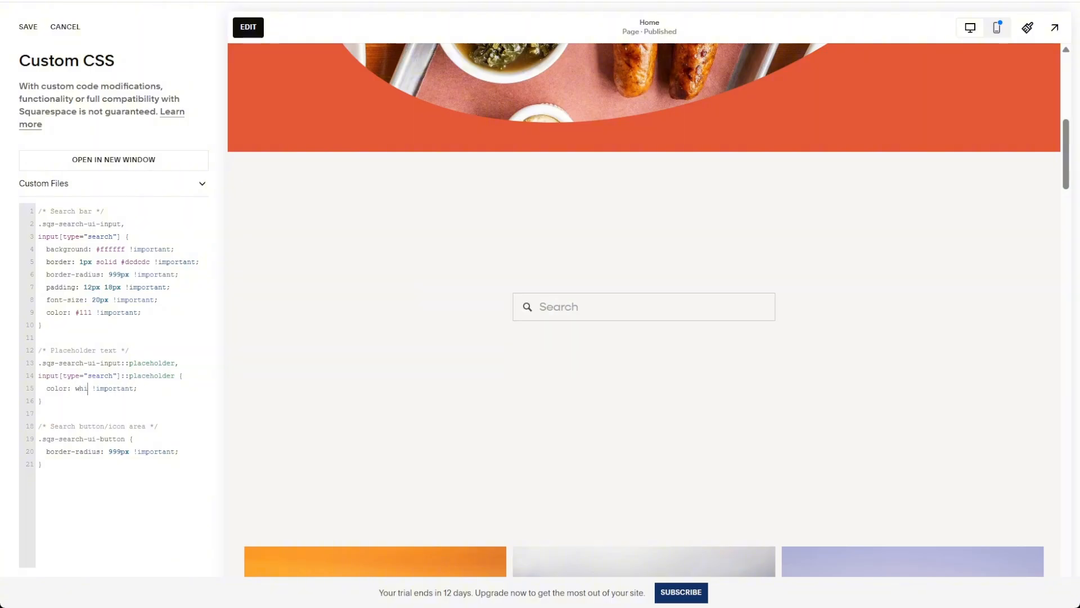
key("BackSpace")
key("BackSpace")
key("BackSpace")
key("BackSpace")
key("BackSpace")
type("blue")
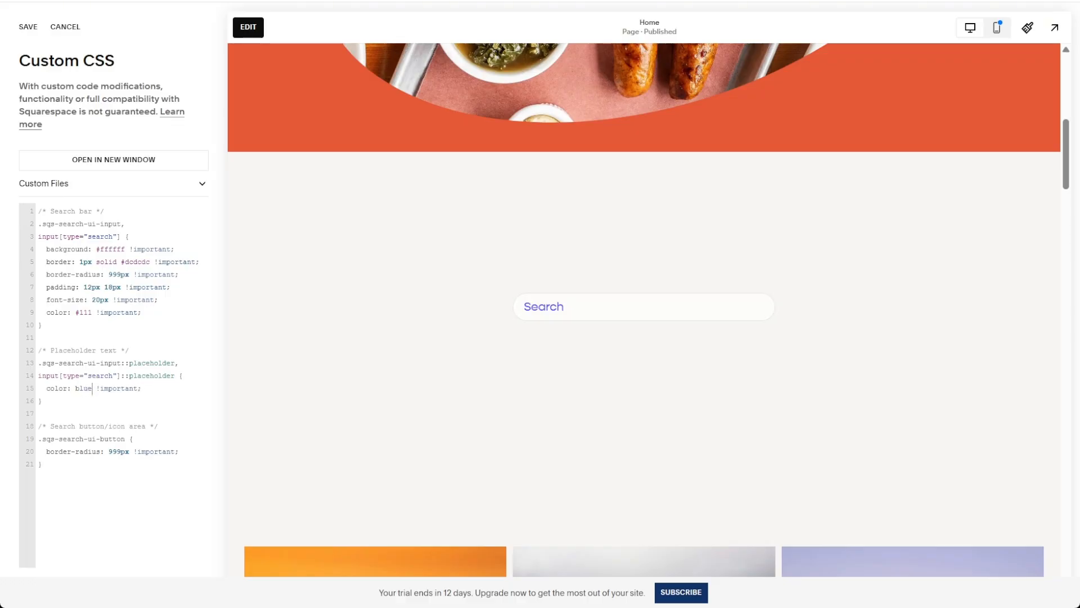
Try black as the placeholder text colour, restore it to #888 and check the field in the preview.
key("BackSpace")
key("BackSpace")
key("BackSpace")
key("BackSpace")
type("black")
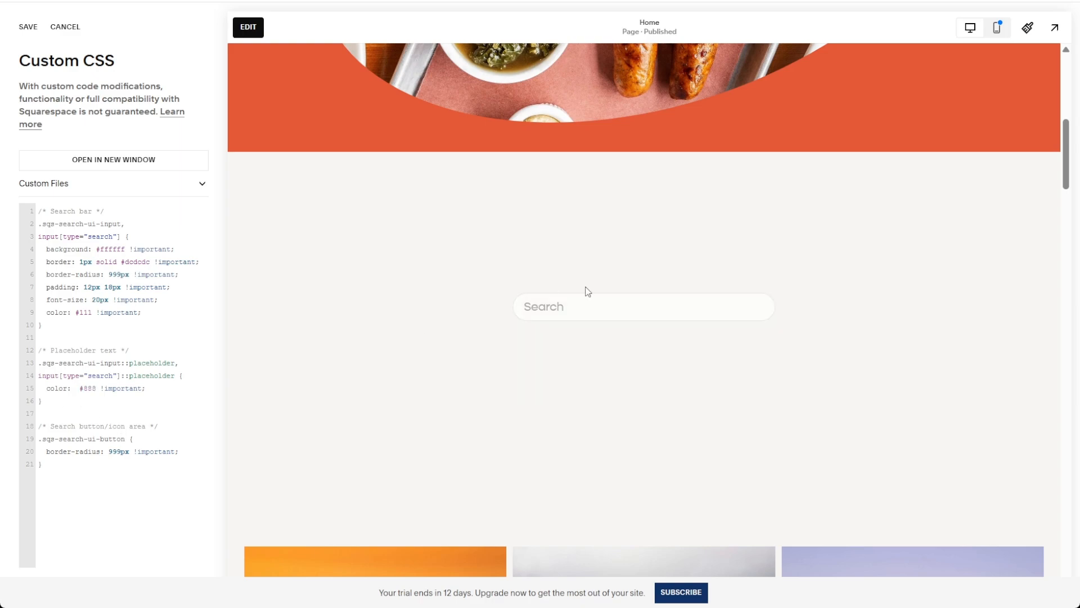
left_click(589, 304)
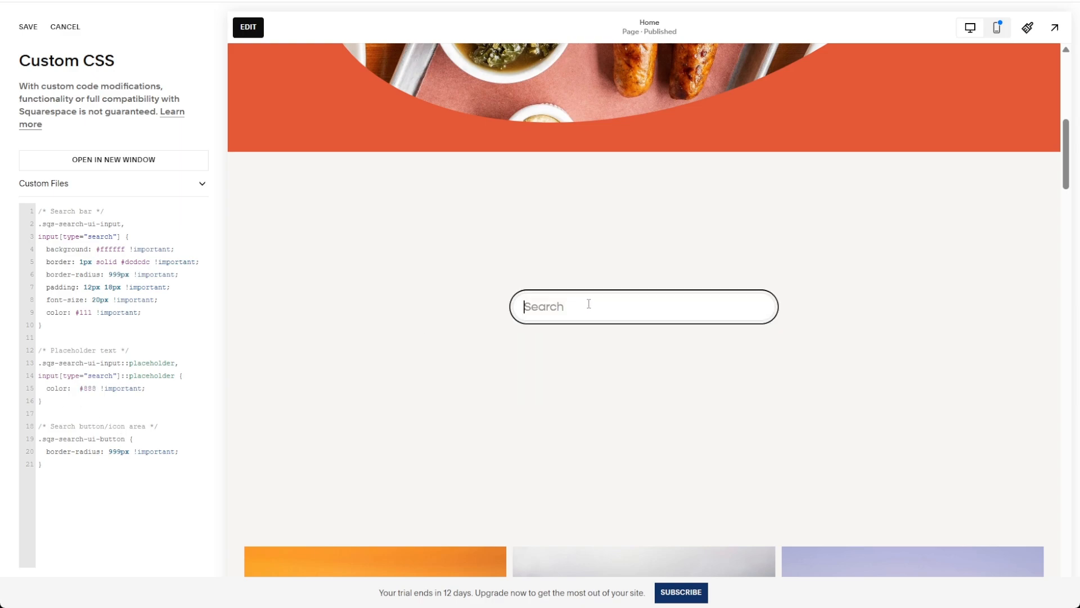
Examine the search button rule's border radius and try the search field in the preview.
left_click(118, 452)
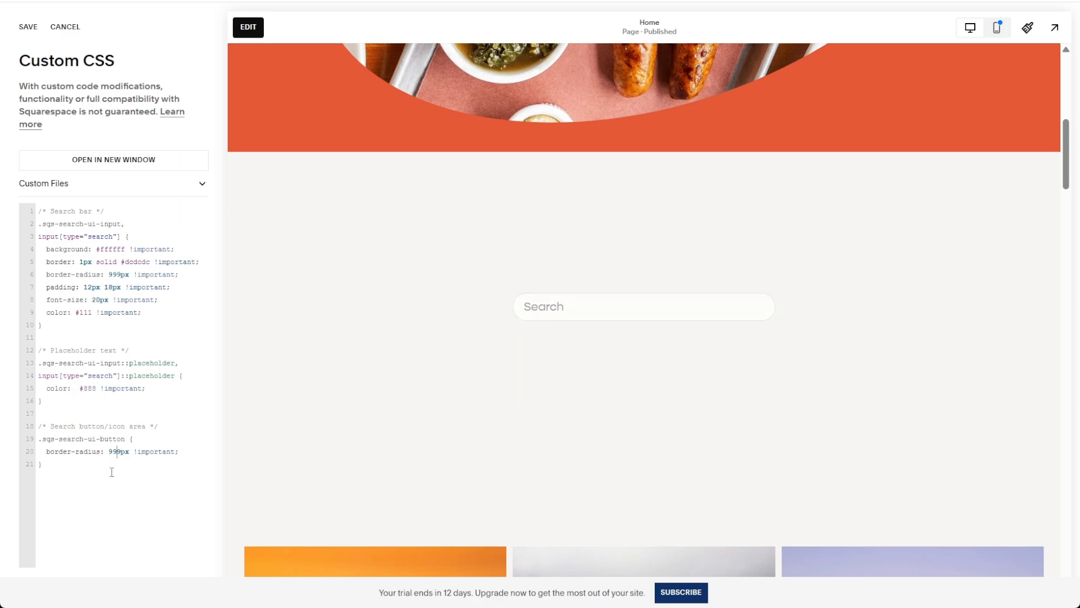
left_click(114, 467)
left_click(604, 293)
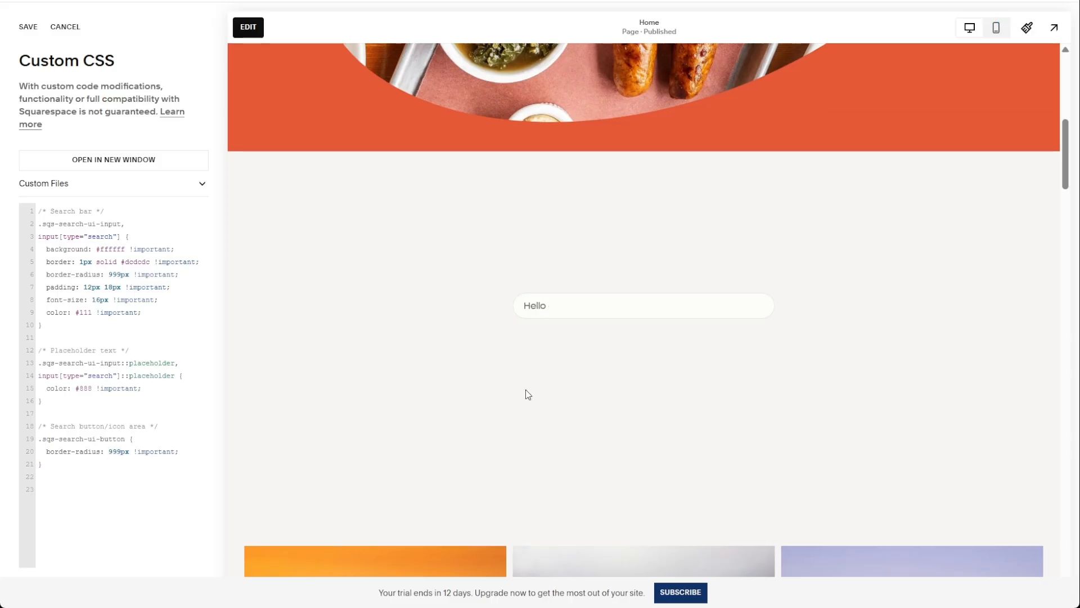